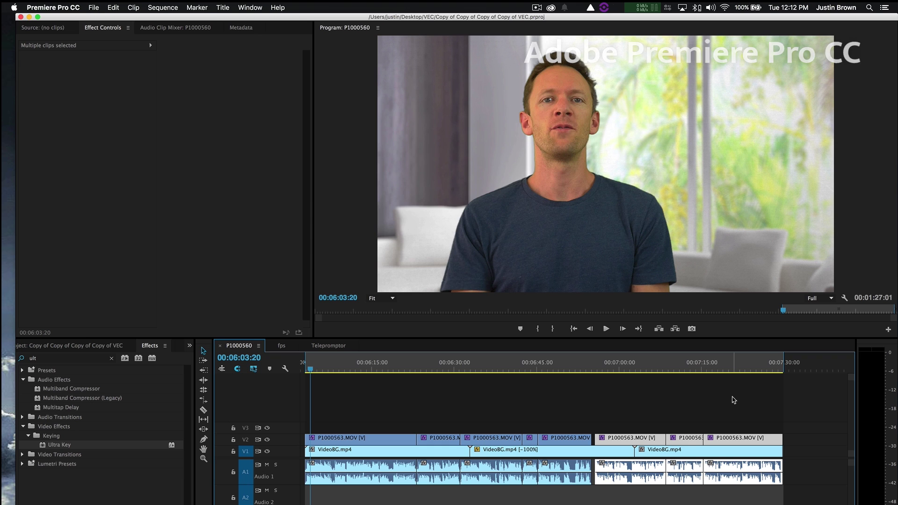
Step: Launch Audacity from Spotlight and dismiss the welcome dialog so it no longer appears at start-up
key("super+space")
type("aud")
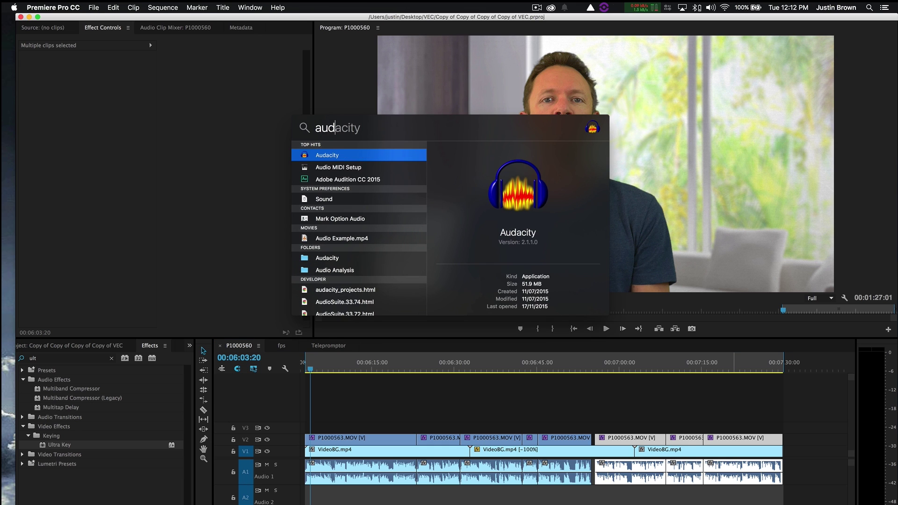
key("Return")
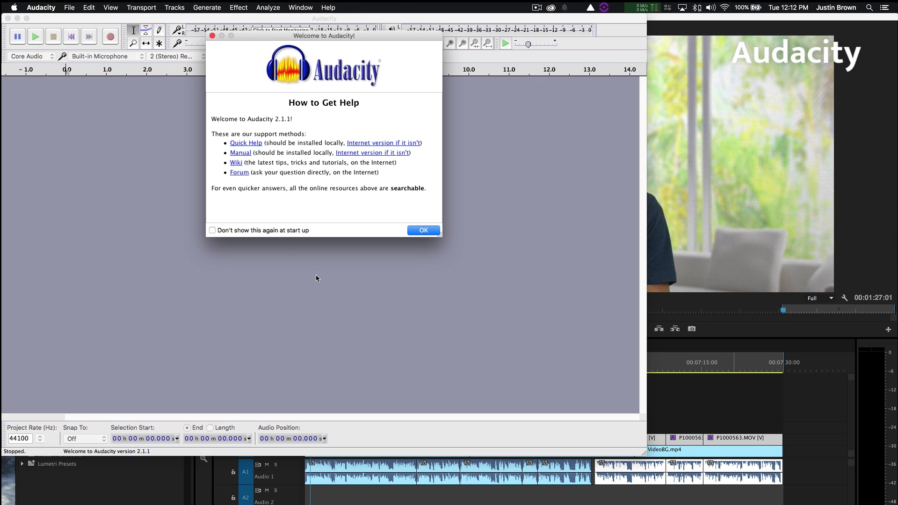
left_click(265, 230)
left_click(413, 232)
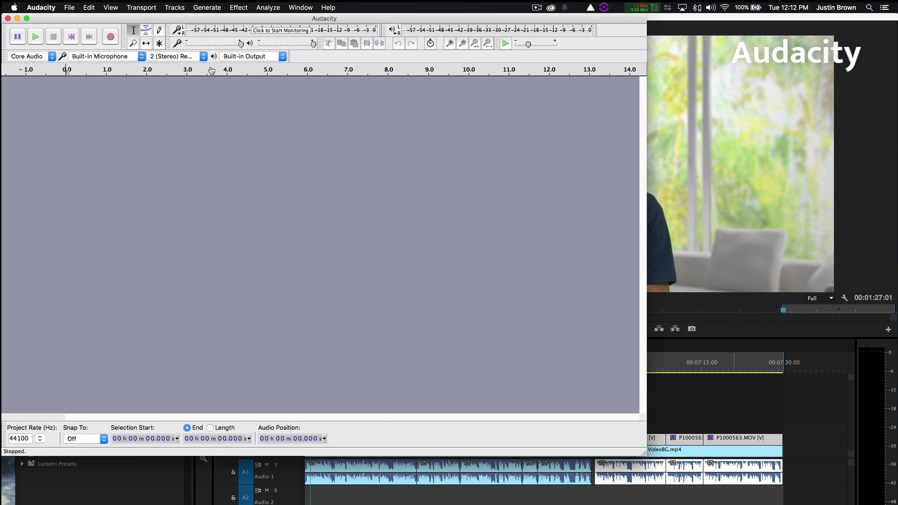
Step: Open Audio Example.mp4 from the Desktop as a stereo 48000 Hz track
left_click(67, 8)
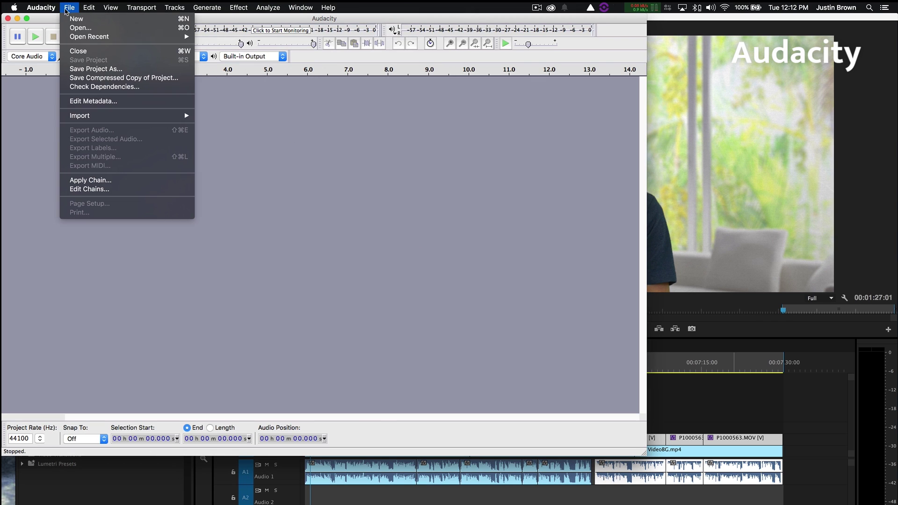
left_click(80, 28)
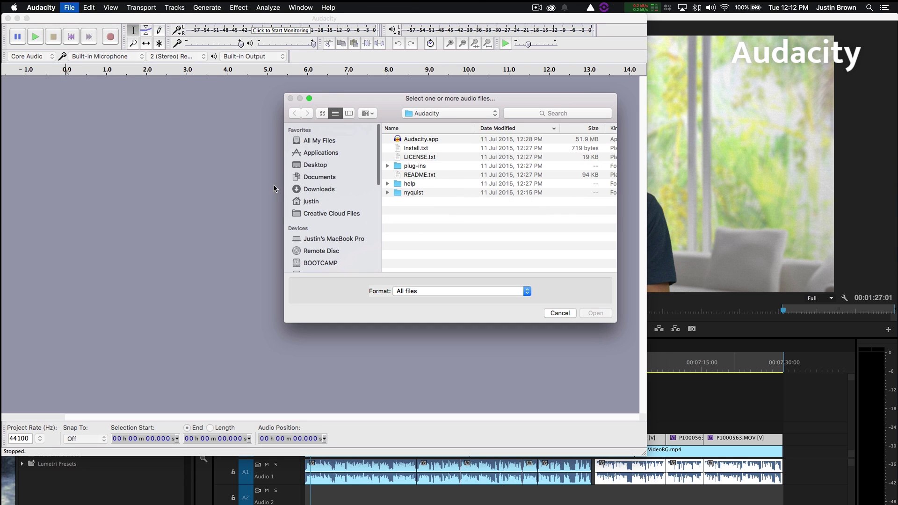
left_click(316, 166)
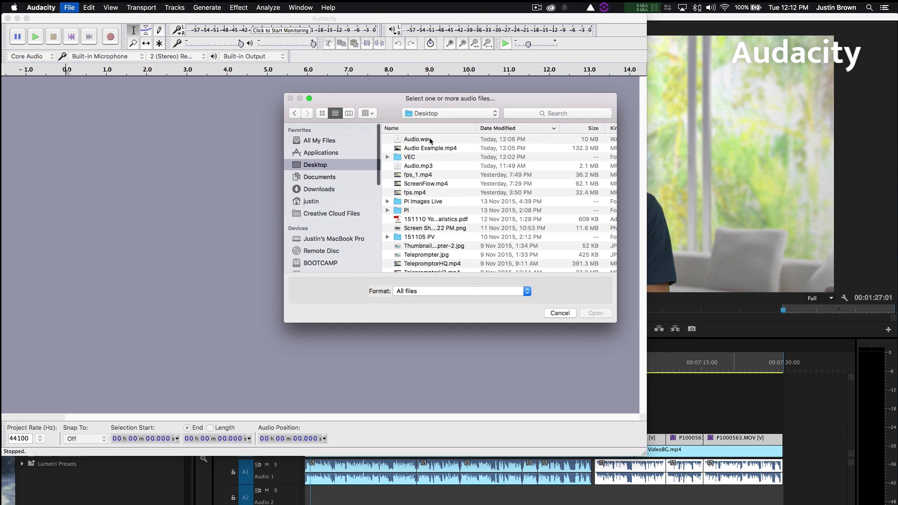
left_click(423, 148)
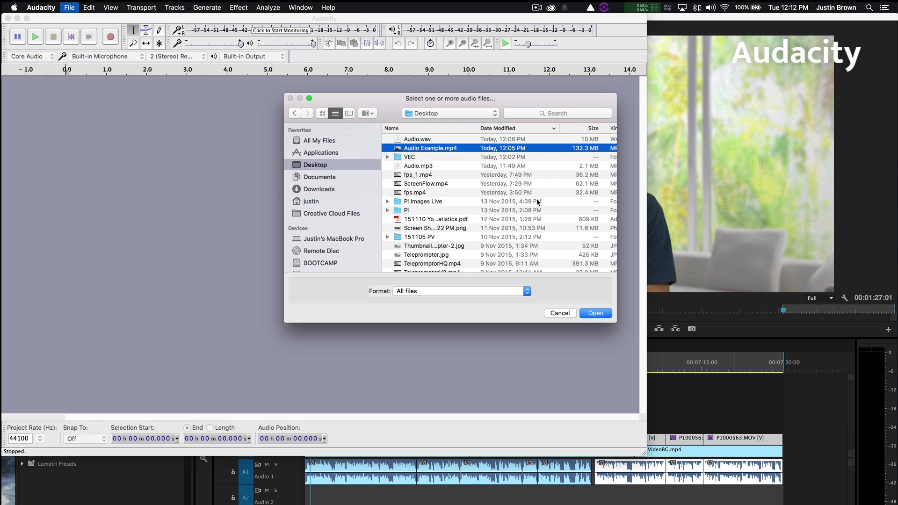
left_click(592, 313)
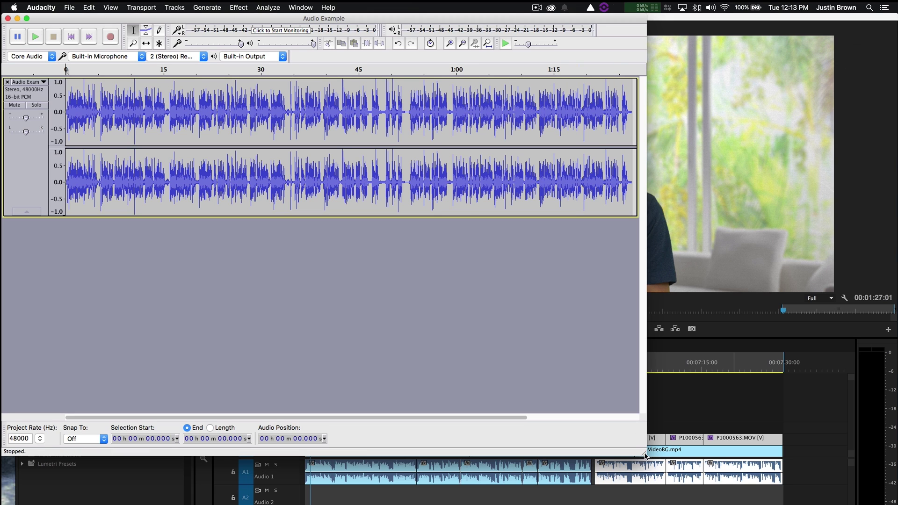
Step: Enlarge the Audacity window to fill the screen and zoom in twice on the waveform
left_click_drag(645, 456, 841, 503)
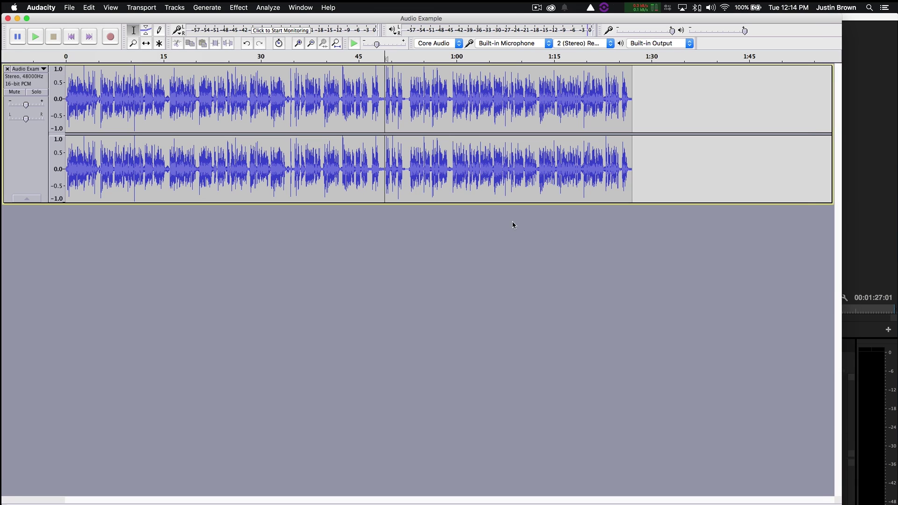
left_click(111, 8)
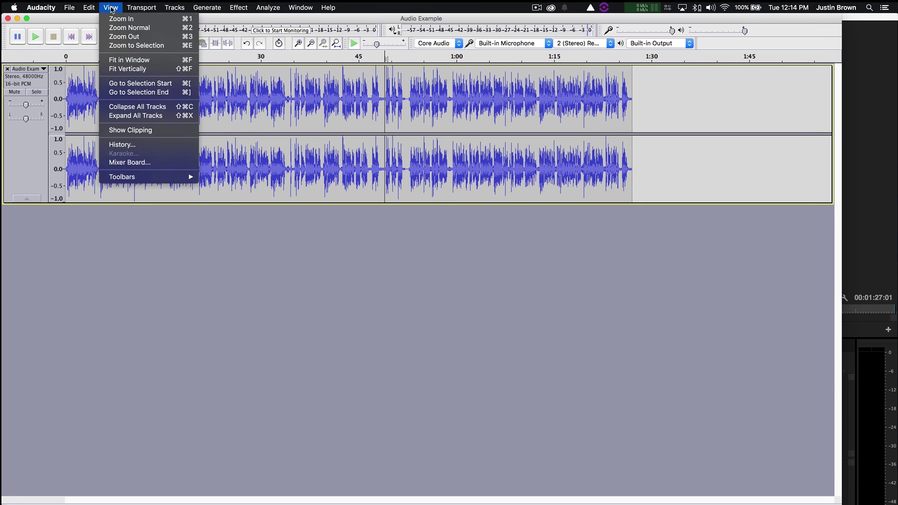
left_click(126, 20)
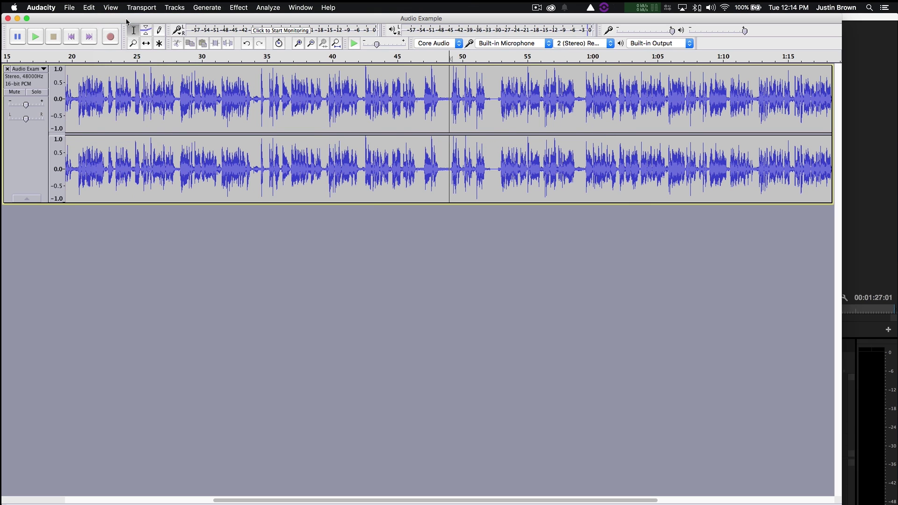
left_click(111, 7)
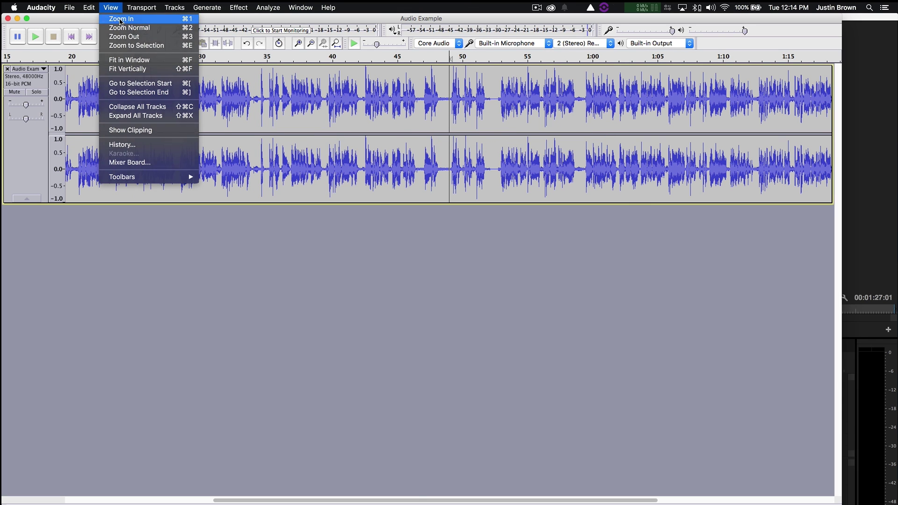
left_click(120, 19)
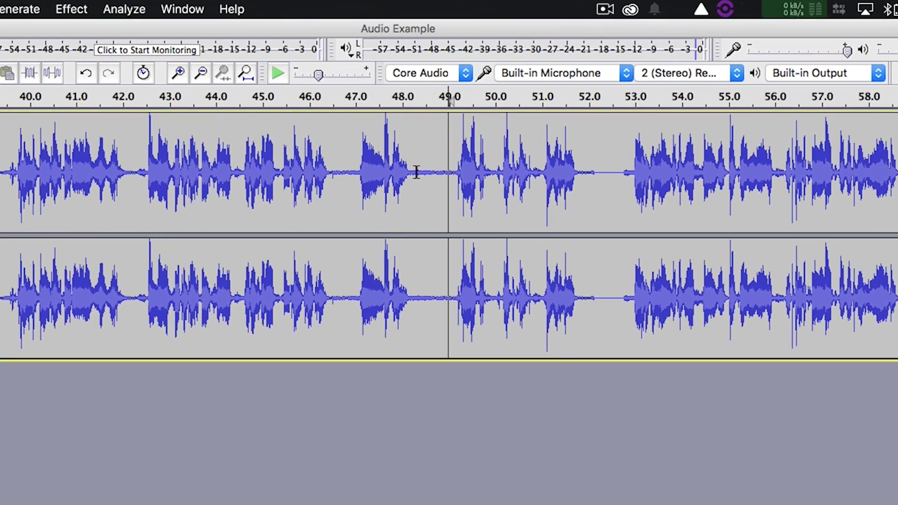
Step: Select the noise-only gap from about 48.3 s to 49.1 s
left_click(416, 172)
left_click(433, 172, "shift")
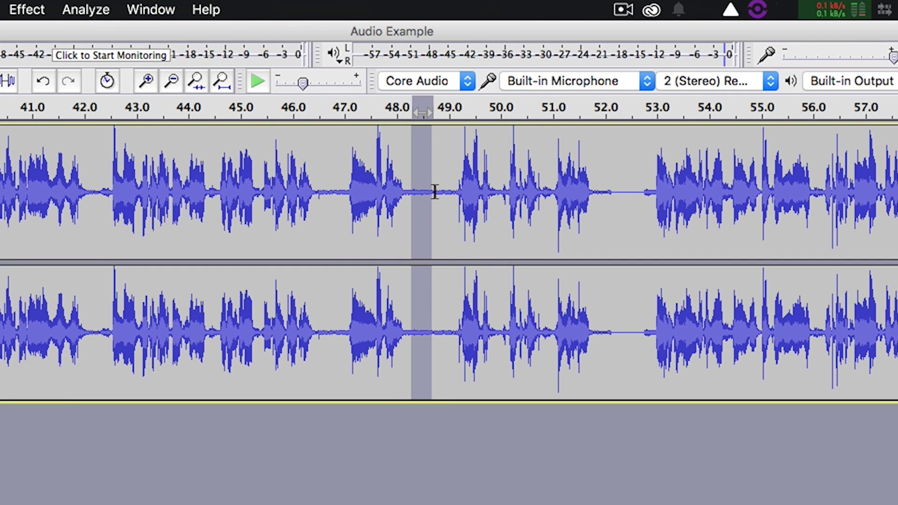
left_click_drag(434, 192, 453, 192)
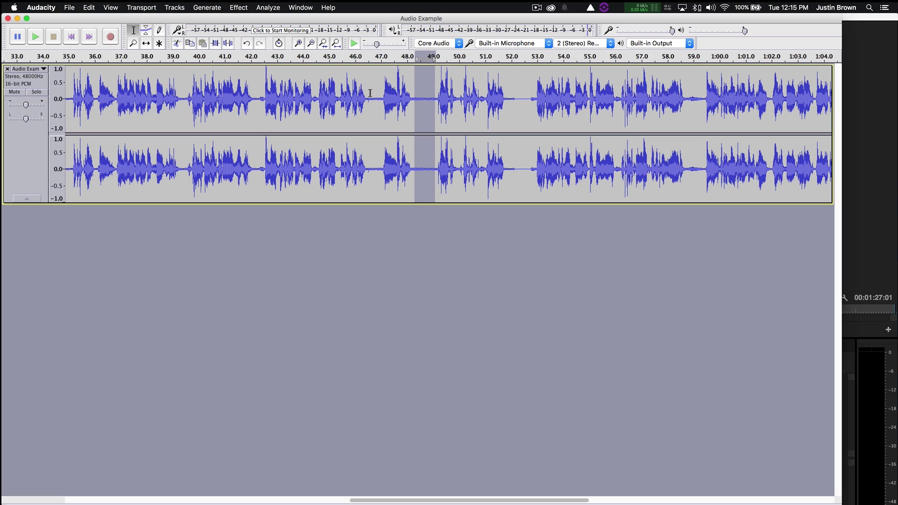
Step: Capture the selected 48.3–49.1 s gap as the Noise Reduction noise profile
left_click(239, 8)
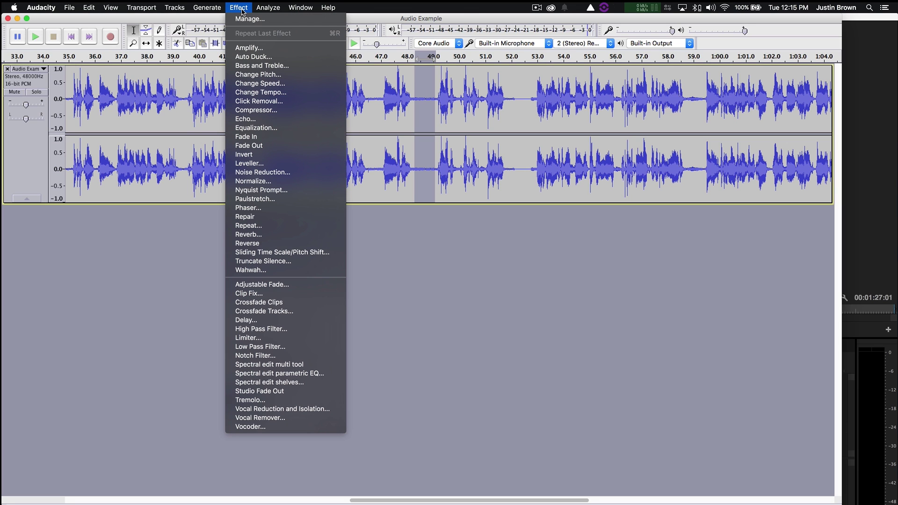
left_click(307, 173)
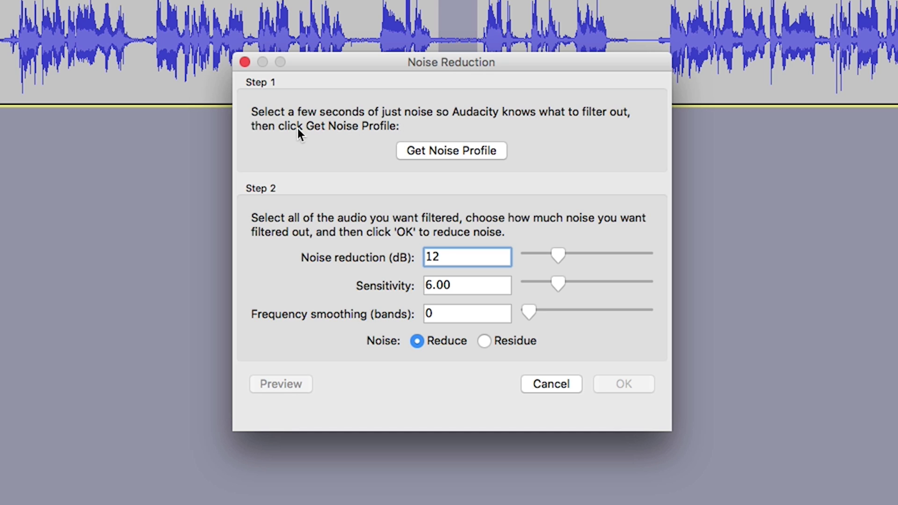
left_click(456, 153)
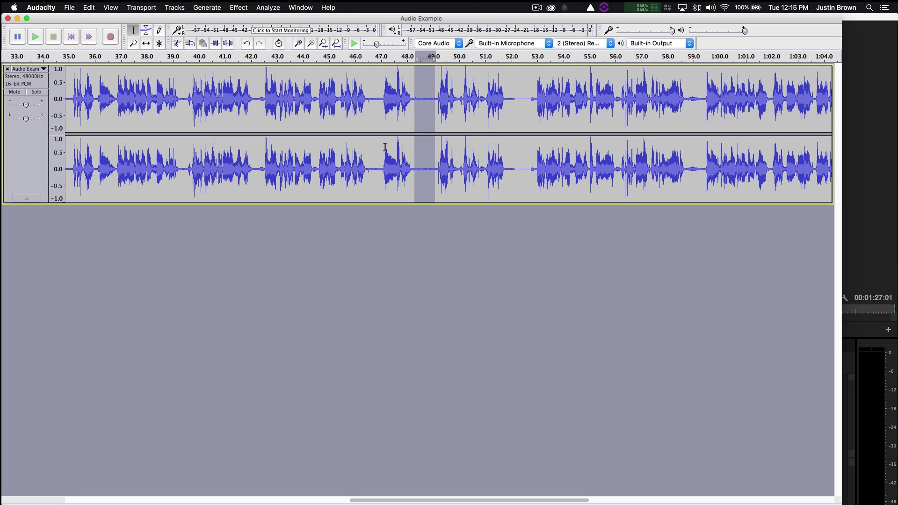
Step: Apply Noise Reduction (12 dB, sensitivity 6.00, smoothing 0) to the whole track and deselect it
left_click(374, 121)
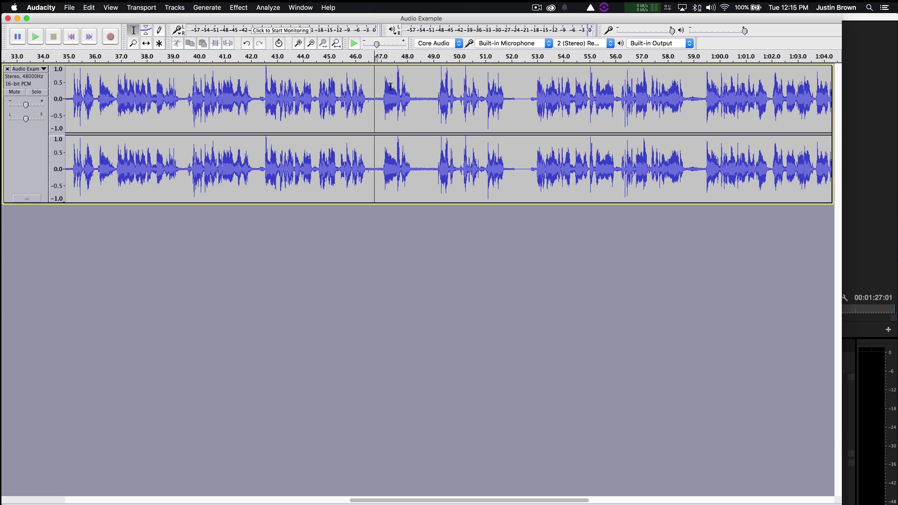
left_click(362, 94)
left_click(295, 99)
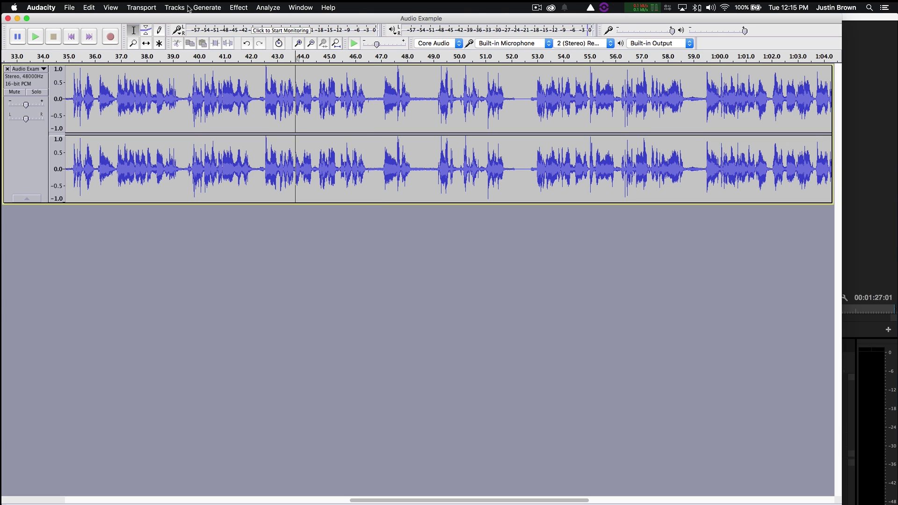
left_click(237, 8)
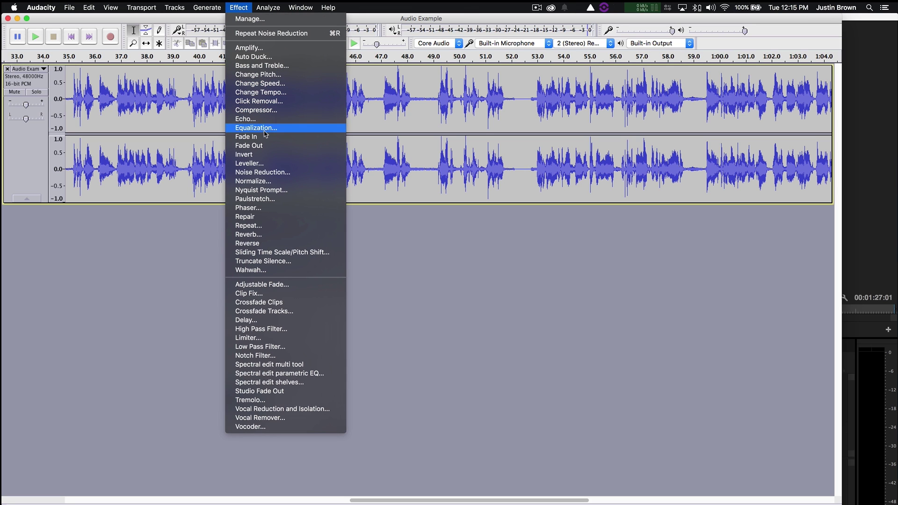
left_click(277, 172)
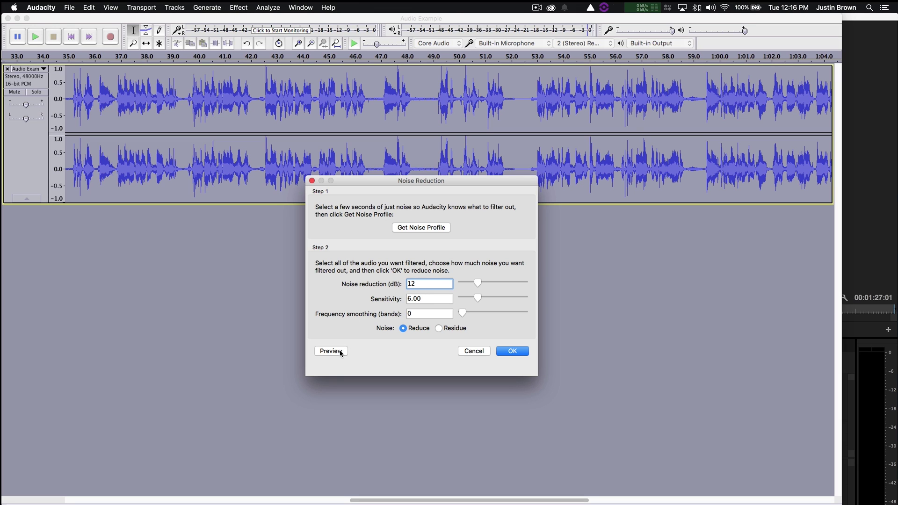
left_click(511, 352)
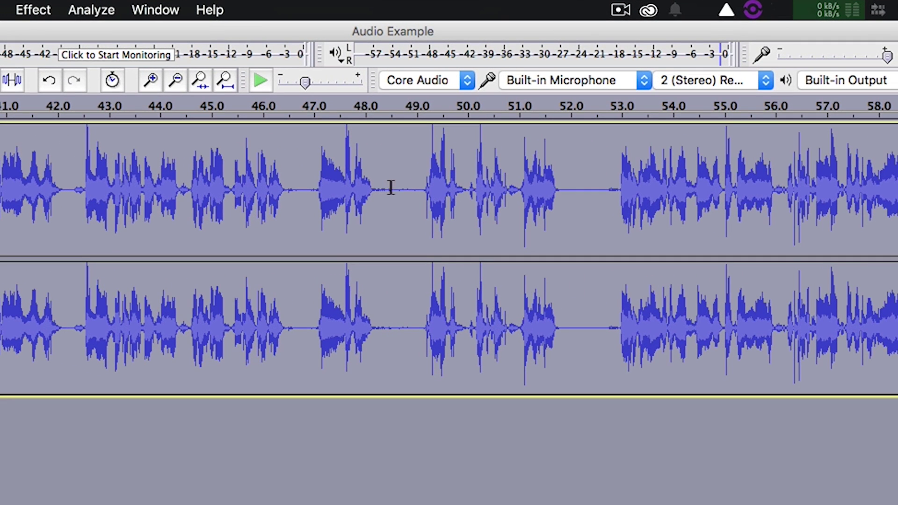
left_click(386, 189)
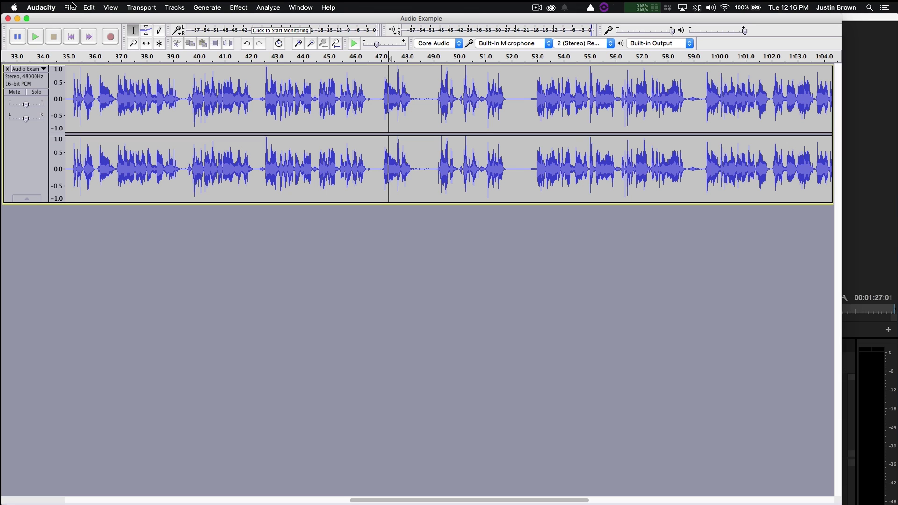
Step: Export the cleaned track as 'Audio Example', a 16-bit PCM WAV on the Desktop, then return to Premiere Pro
left_click(72, 7)
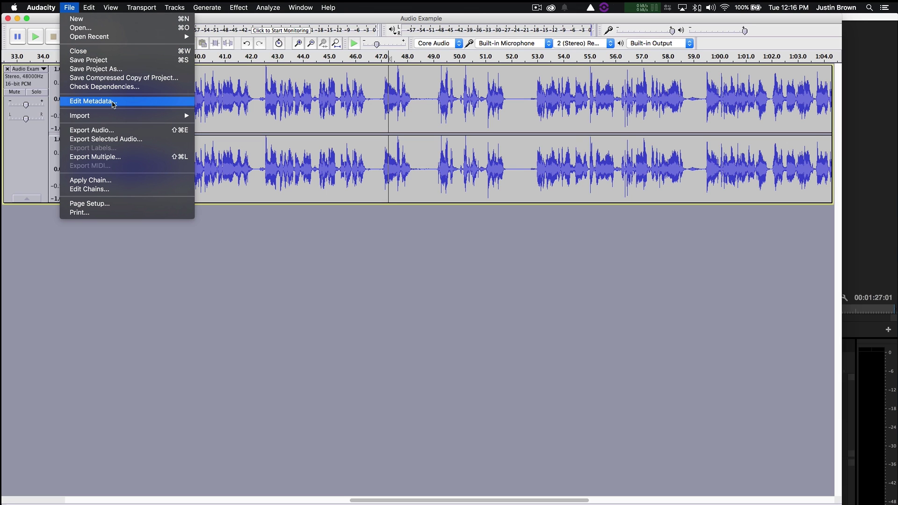
left_click(104, 131)
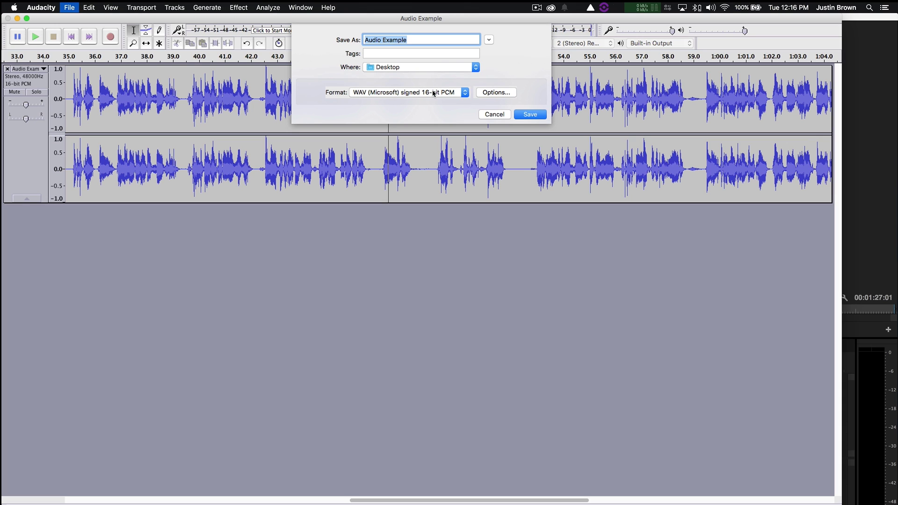
left_click(529, 114)
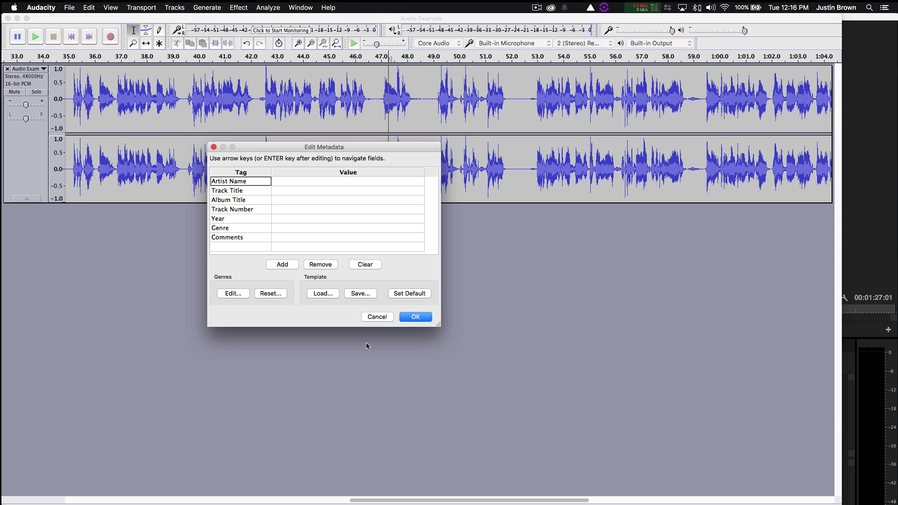
left_click(415, 316)
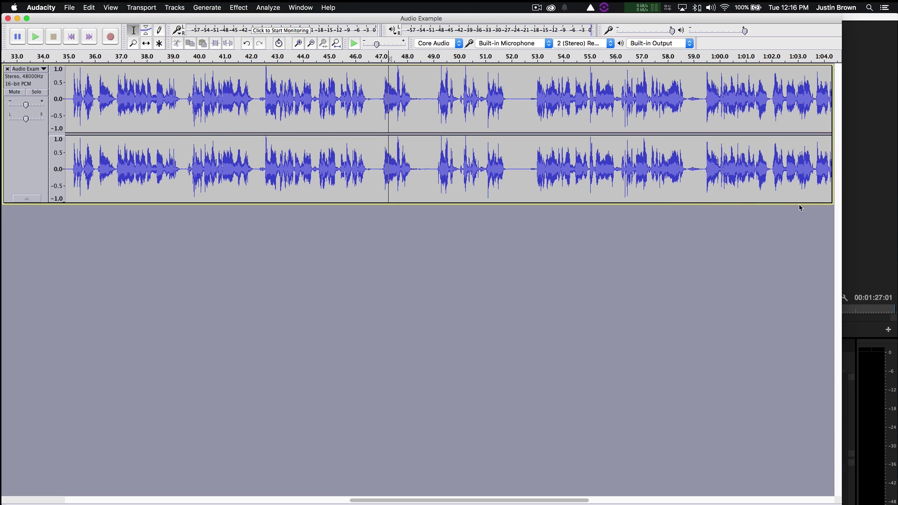
left_click(872, 195)
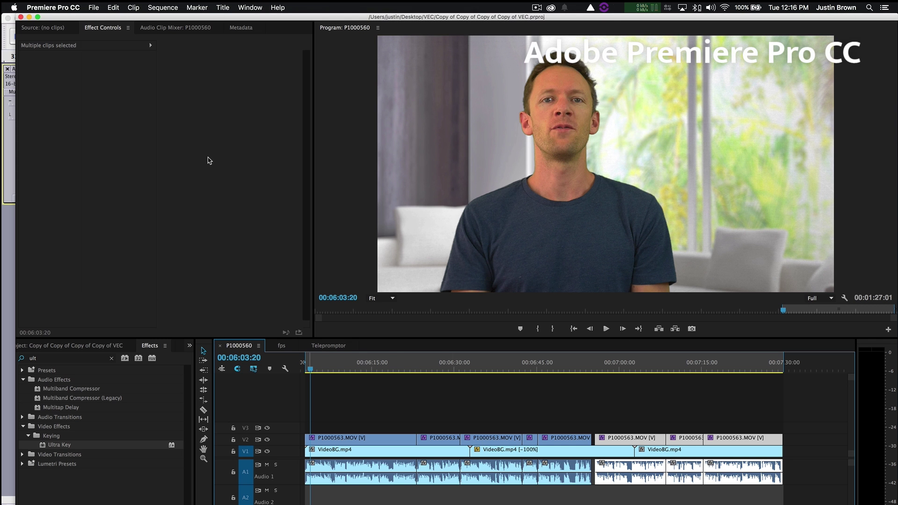
Step: Import Audio Example.wav into the Premiere Pro project
left_click(94, 7)
left_click(117, 213)
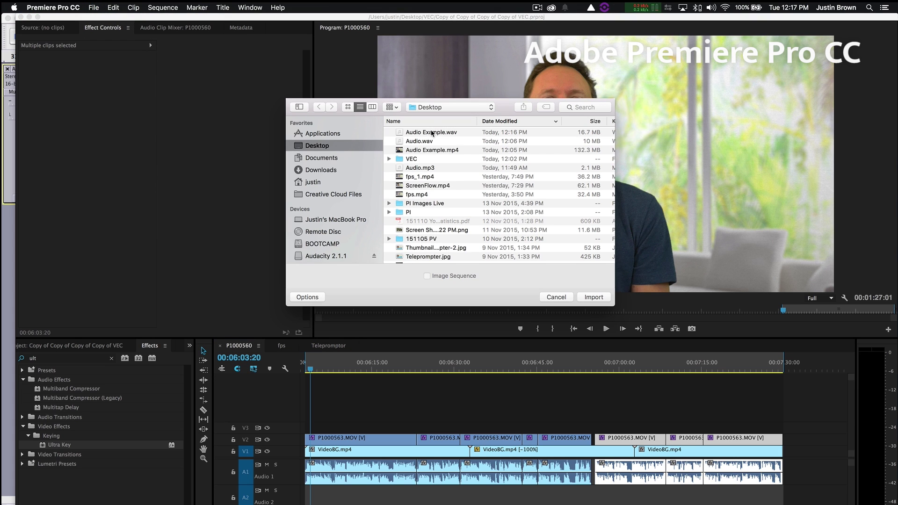
left_click(431, 133)
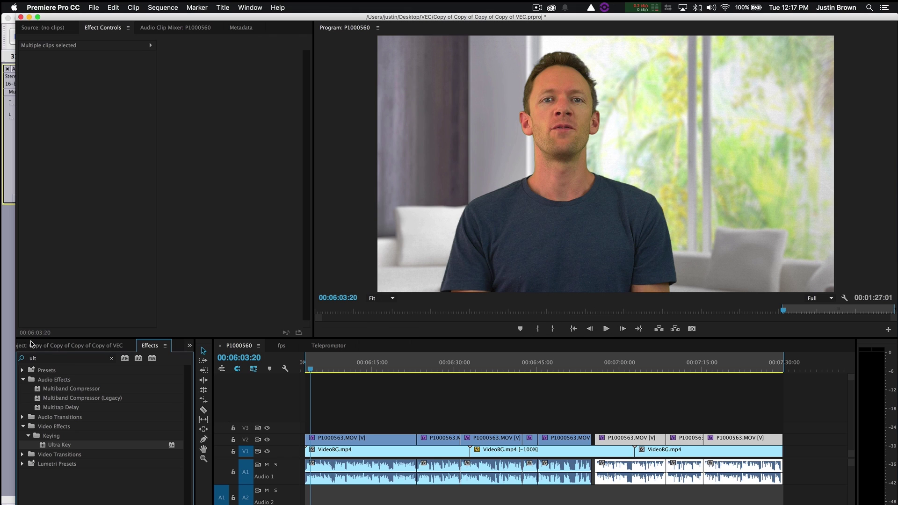
Step: Place Audio Example.wav on track A2 at the sequence start and zoom the timeline in
left_click(52, 346)
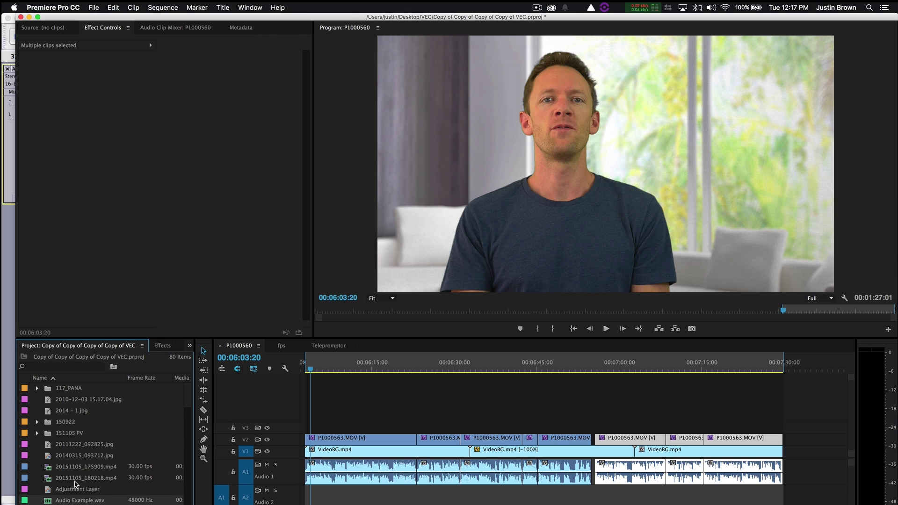
left_click_drag(68, 501, 304, 502)
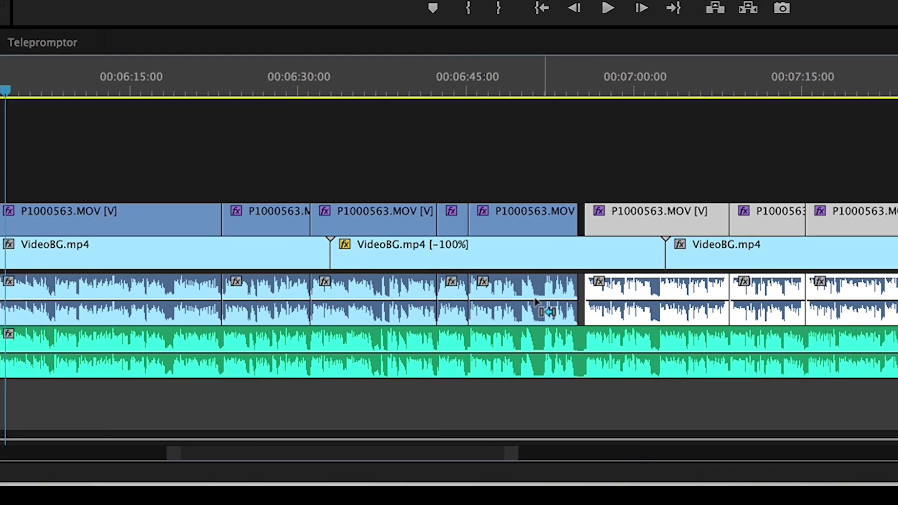
key("=")
key("=")
key("=")
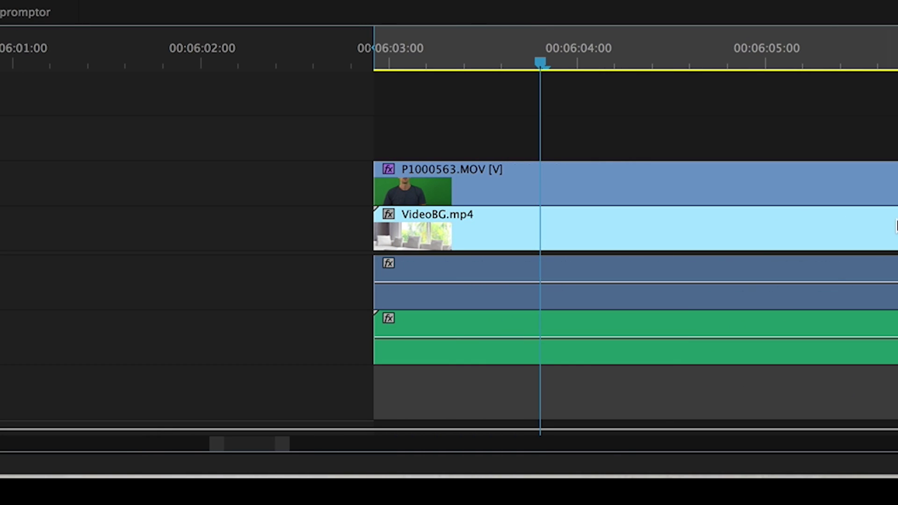
left_click_drag(273, 447, 291, 447)
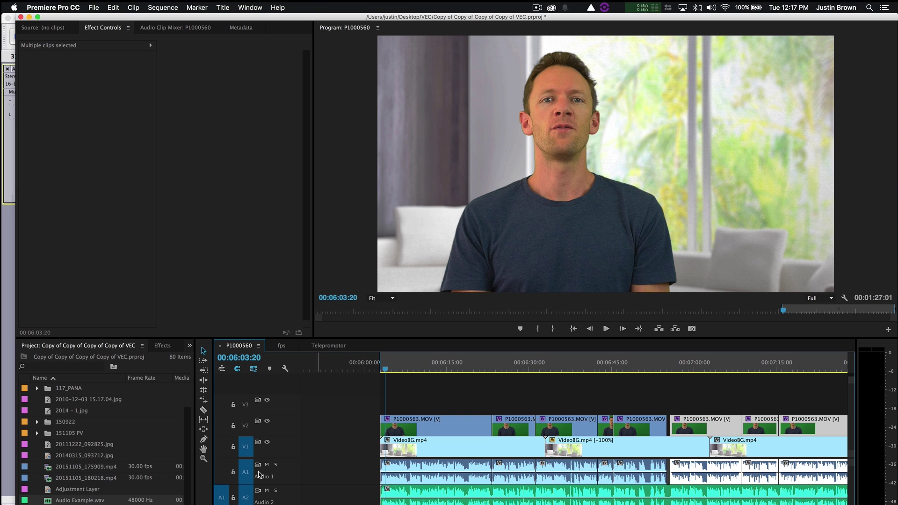
Step: Mute track A1 and play the sequence from about 6:57 to hear only the cleaned audio
left_click(267, 465)
left_click(624, 470)
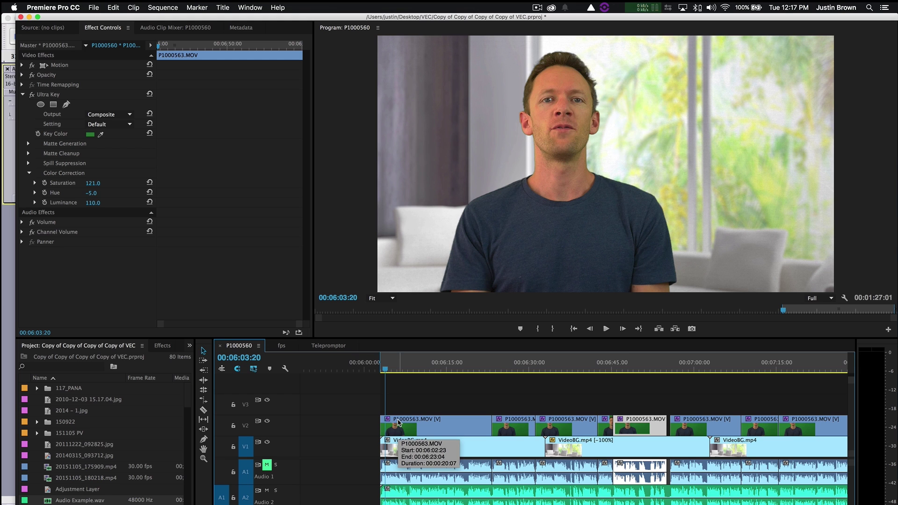
scroll(398, 422, "right", 5)
left_click(501, 367)
key("space")
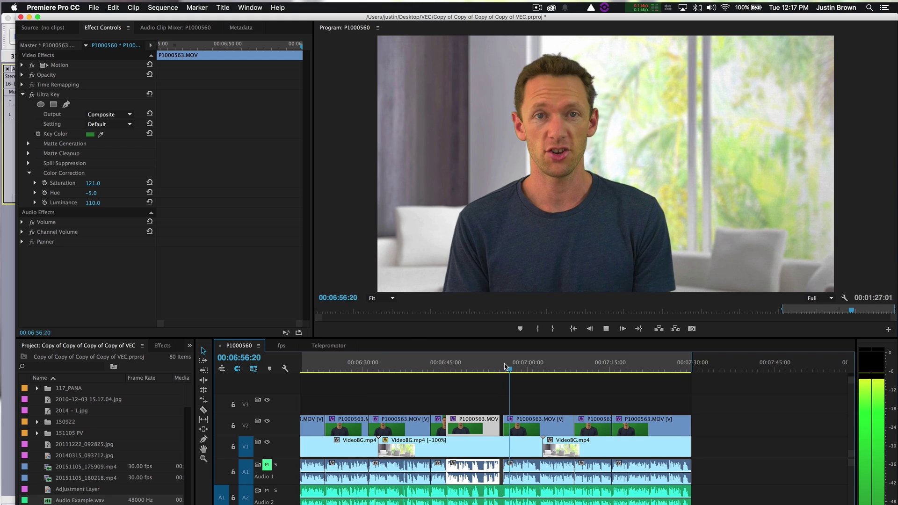